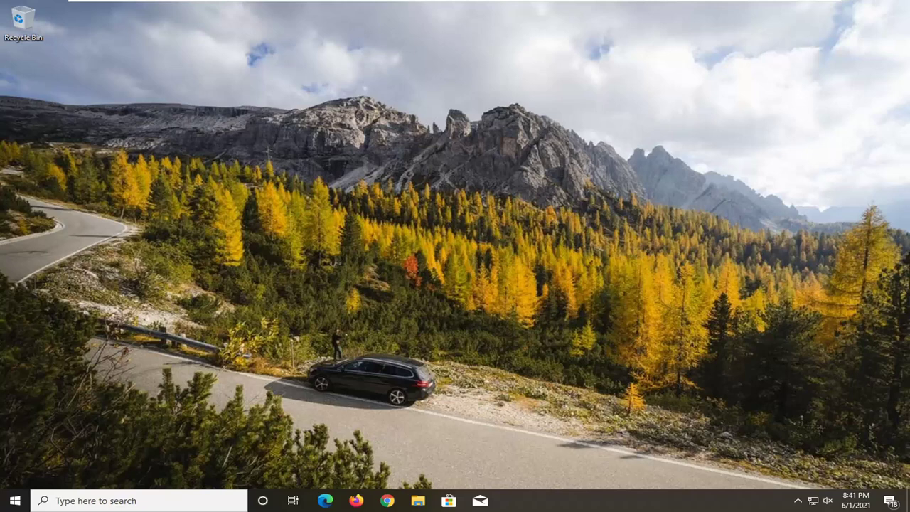
Step: Open the Services console and enlarge its window so the full service list columns fit
click(6, 500)
text(ser)
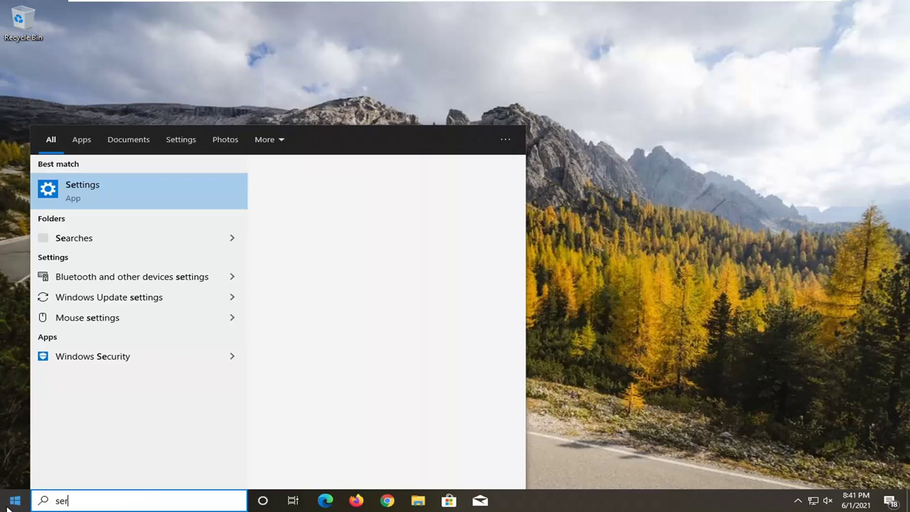
text(vices)
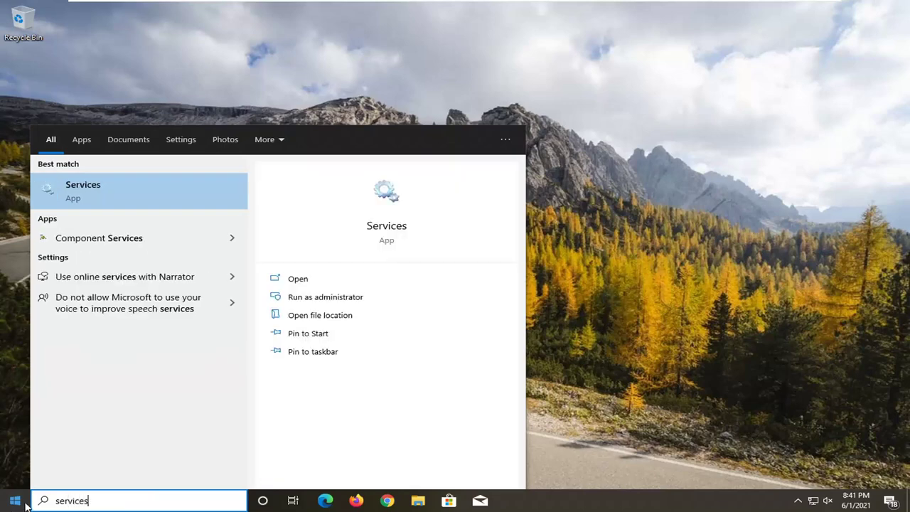
click(99, 193)
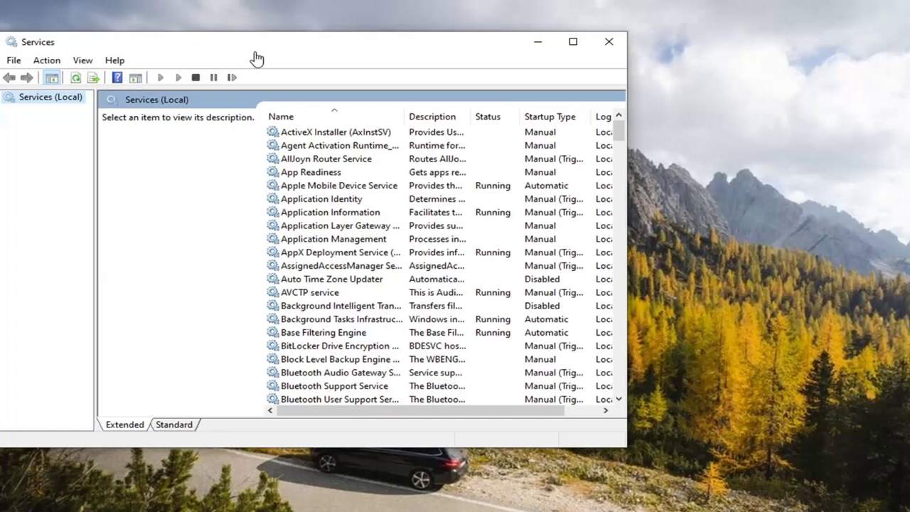
drag(337, 56, 420, 40)
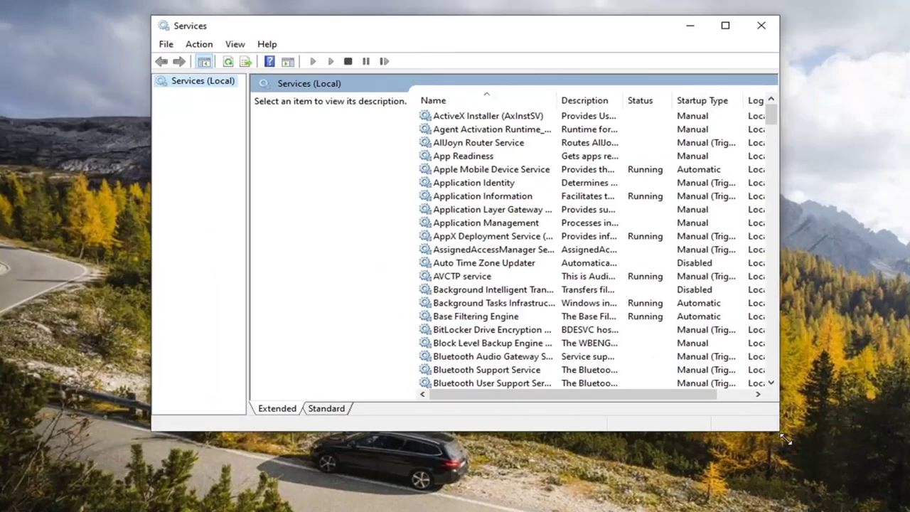
drag(784, 440, 907, 498)
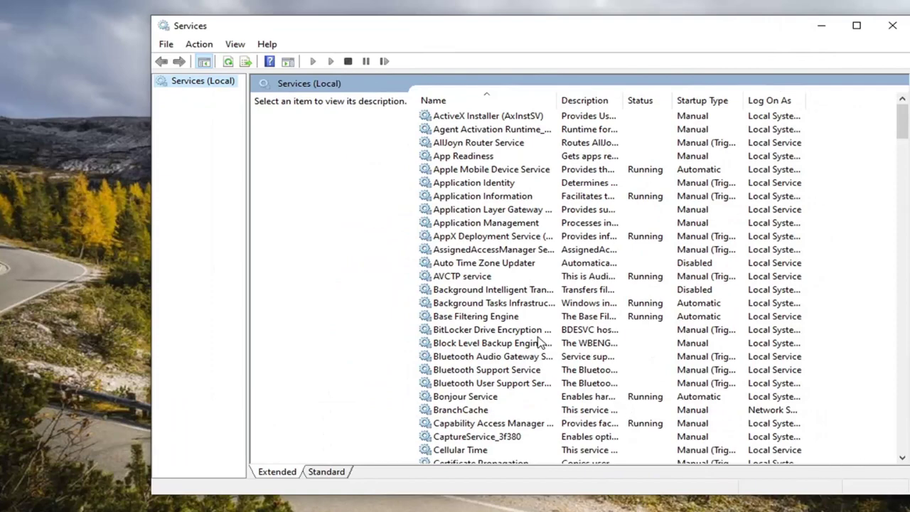
Step: Open the properties of the Windows Media Player Network Sharing Service
click(498, 329)
scroll(805, 286, down, 15)
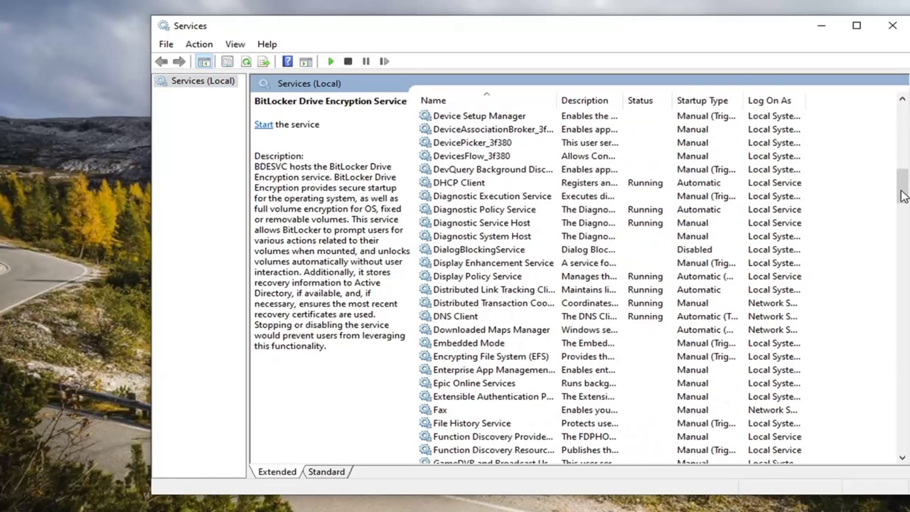
drag(902, 195, 603, 334)
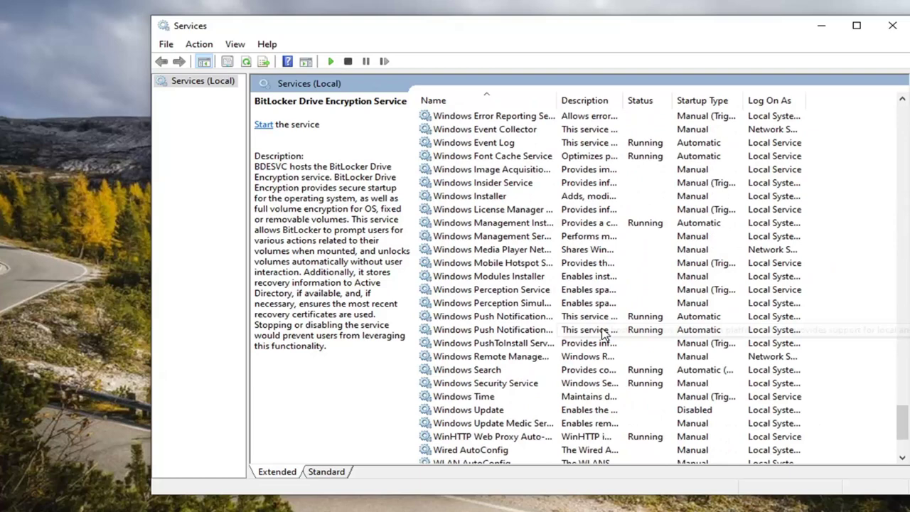
click(532, 249)
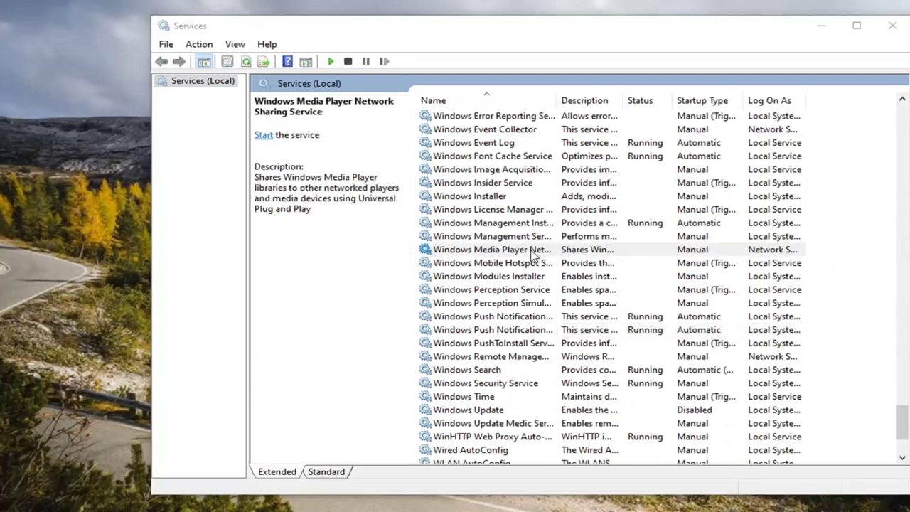
click(490, 248)
click(489, 281)
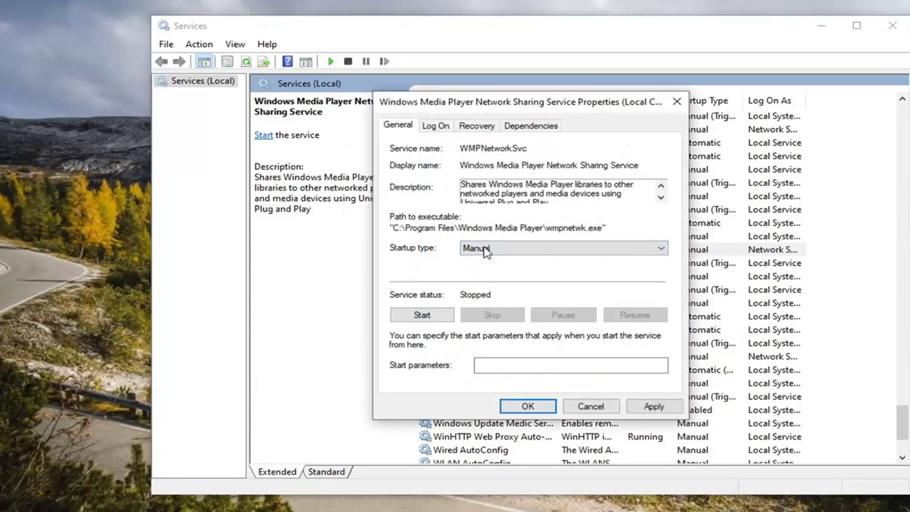
Step: Set the sharing service's startup type to Manual, start the service and apply the changes
click(484, 249)
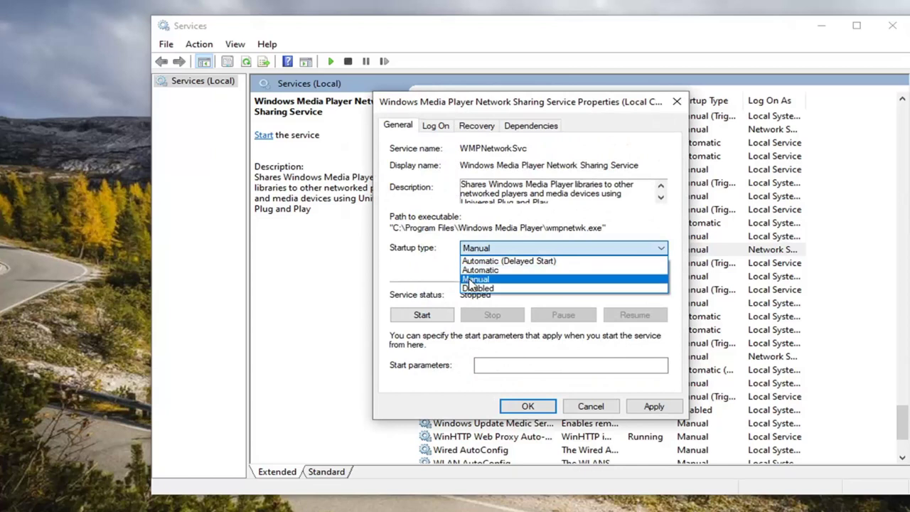
click(469, 282)
click(422, 315)
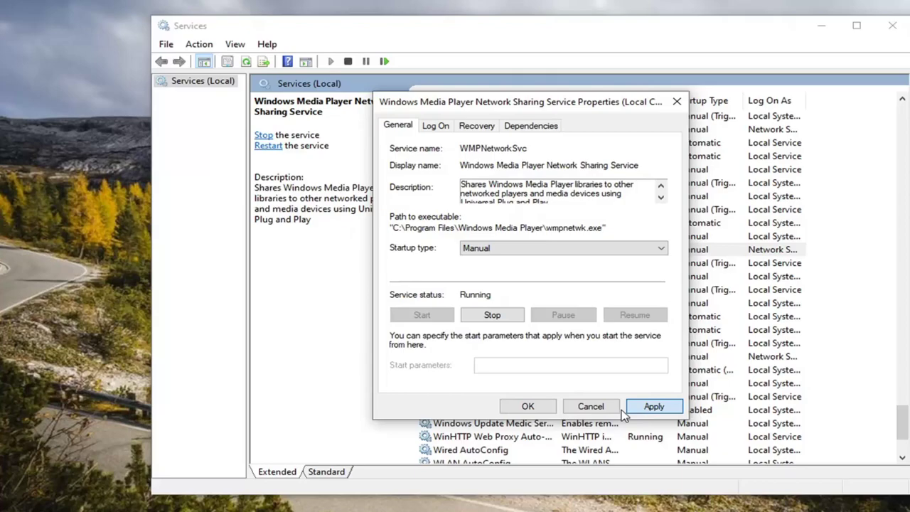
click(672, 412)
click(505, 410)
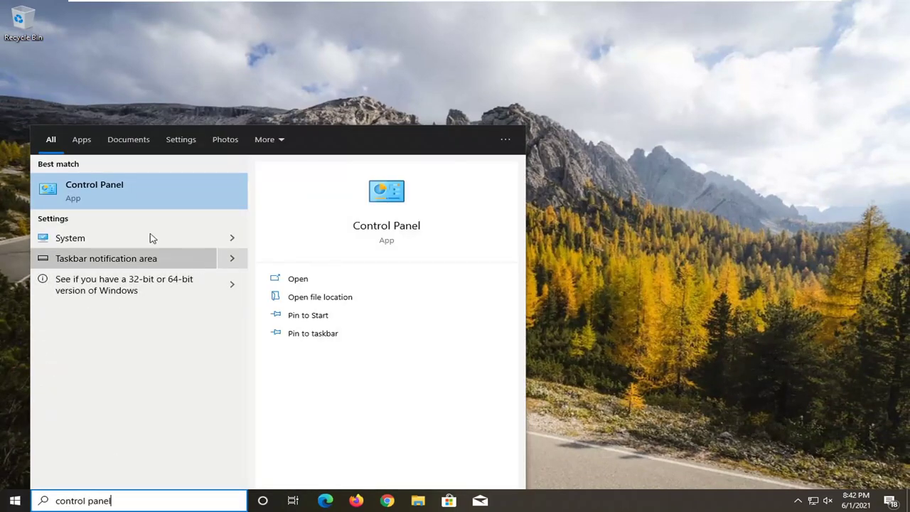
Step: Open Control Panel and show its items as large icons
click(116, 189)
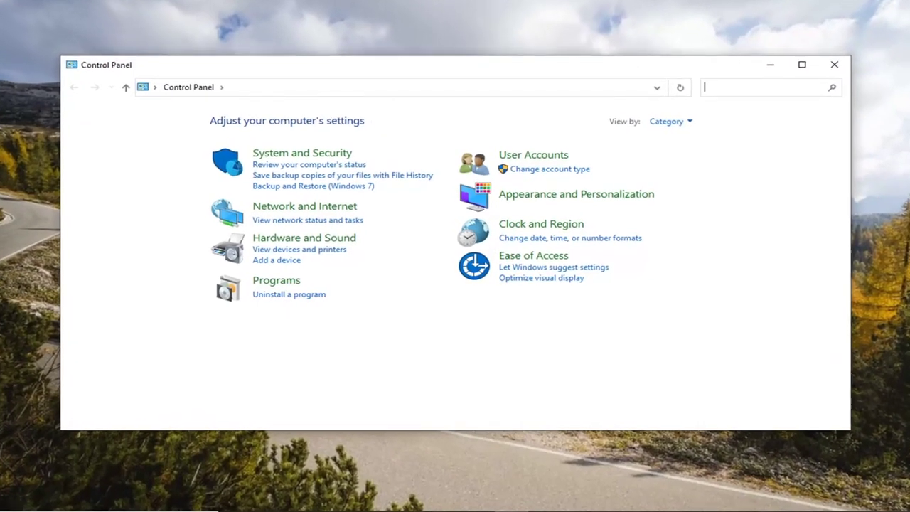
click(668, 122)
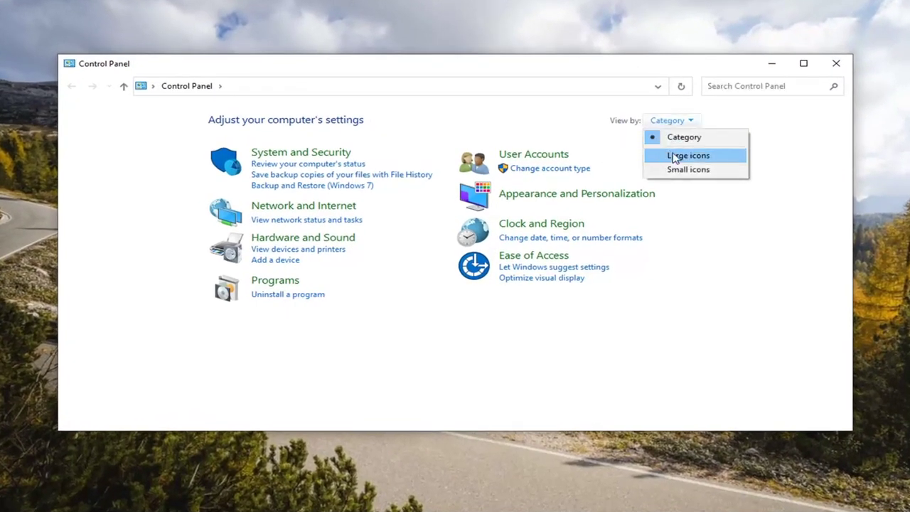
click(673, 156)
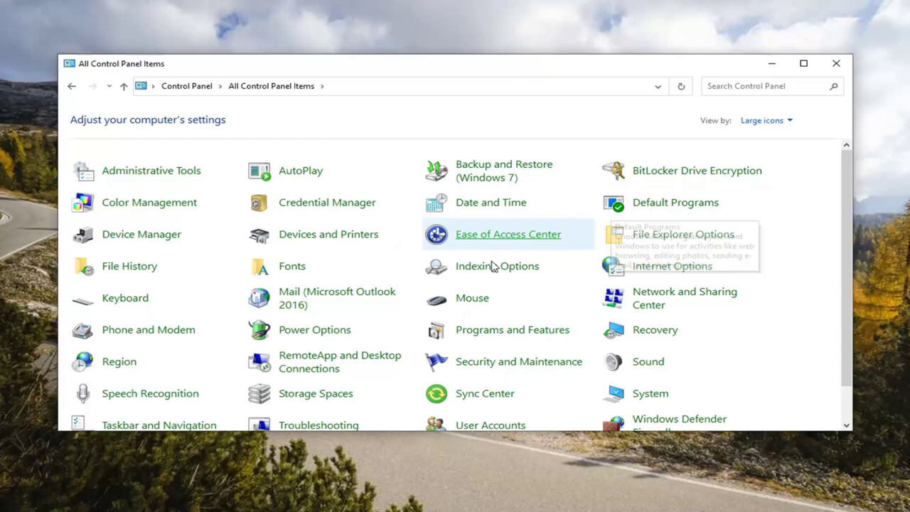
Step: Open Troubleshooting and list all available troubleshooters
scroll(412, 341, down, 1)
click(325, 411)
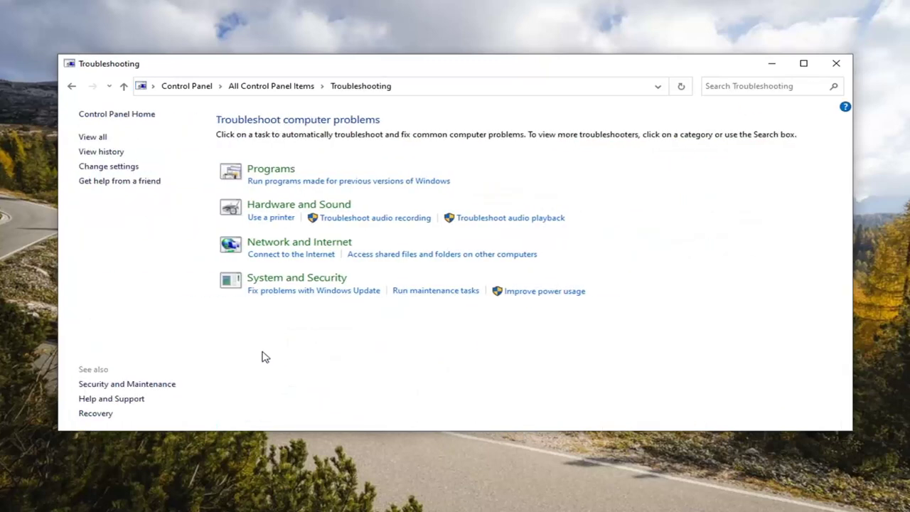
click(93, 138)
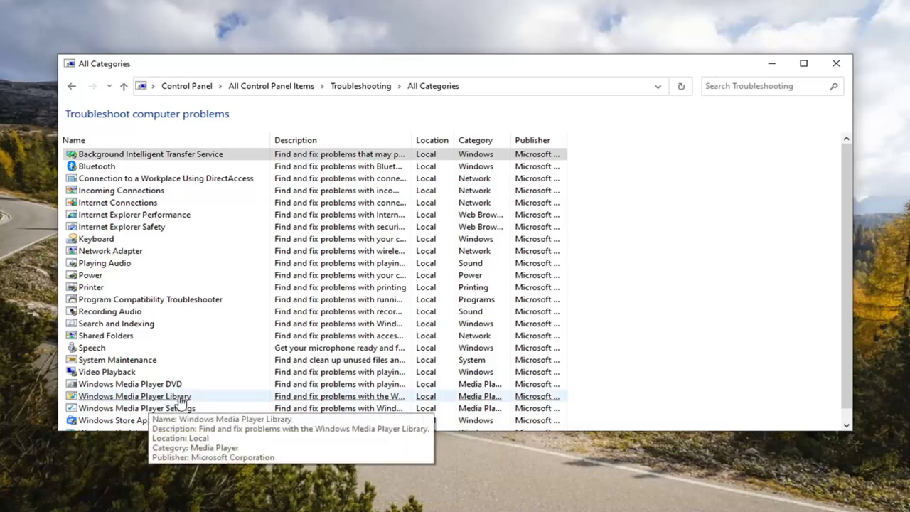
Step: Run the Windows Media Player Library troubleshooter, apply the fix that recreates the media library, and close the troubleshooter
click(183, 403)
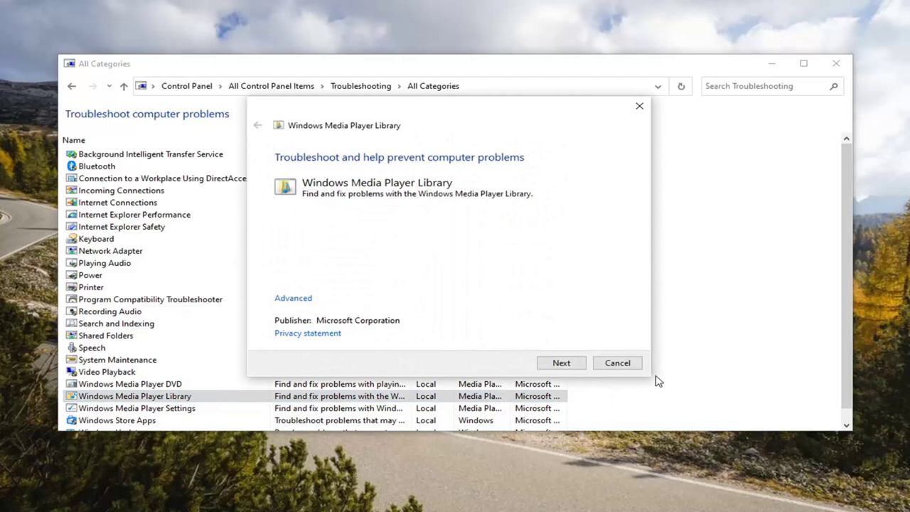
click(561, 363)
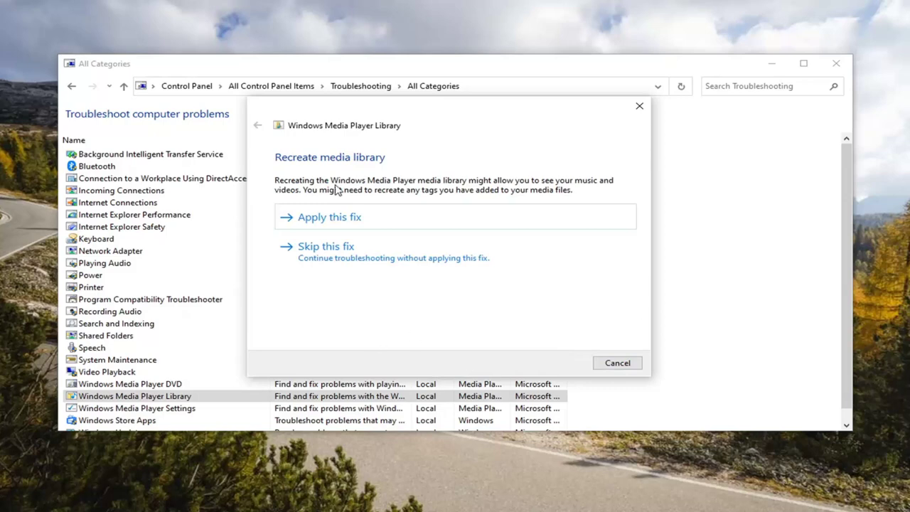
click(328, 216)
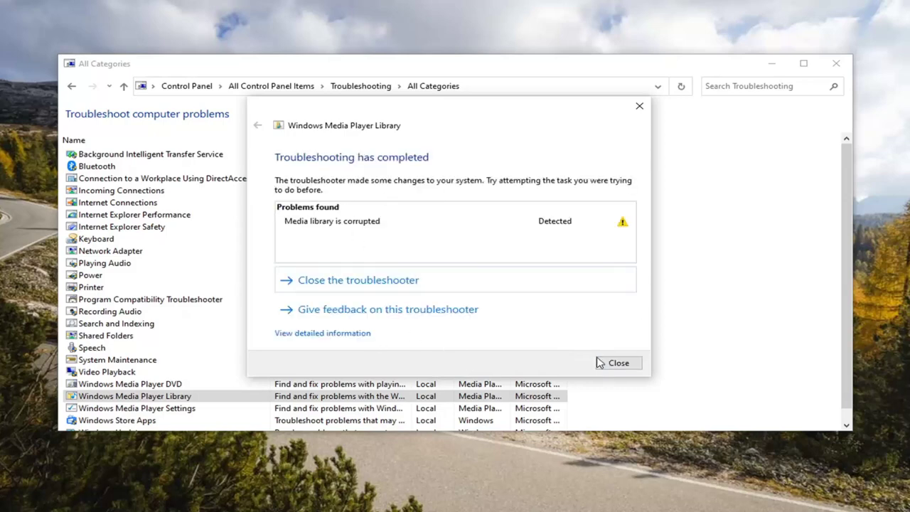
click(621, 364)
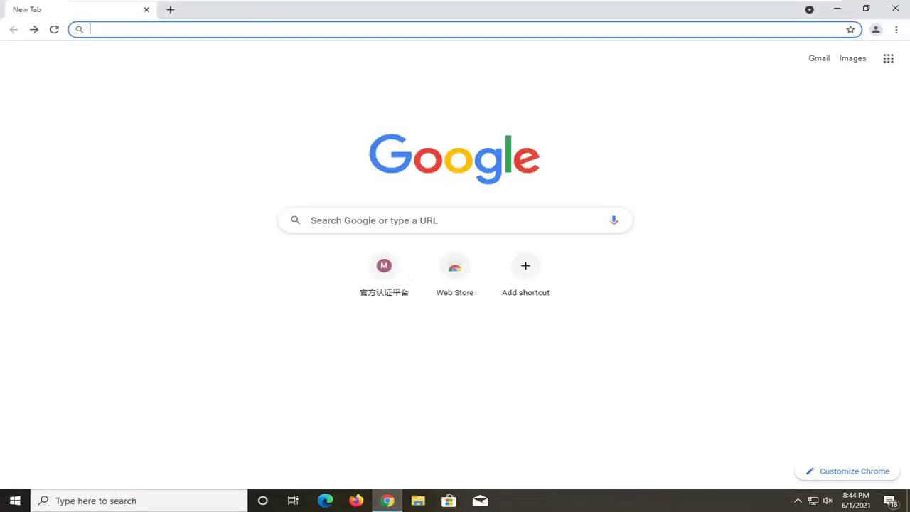
Step: Go to google.com in Chrome and search for "media player codec pack"
text(google.com)
key(Return)
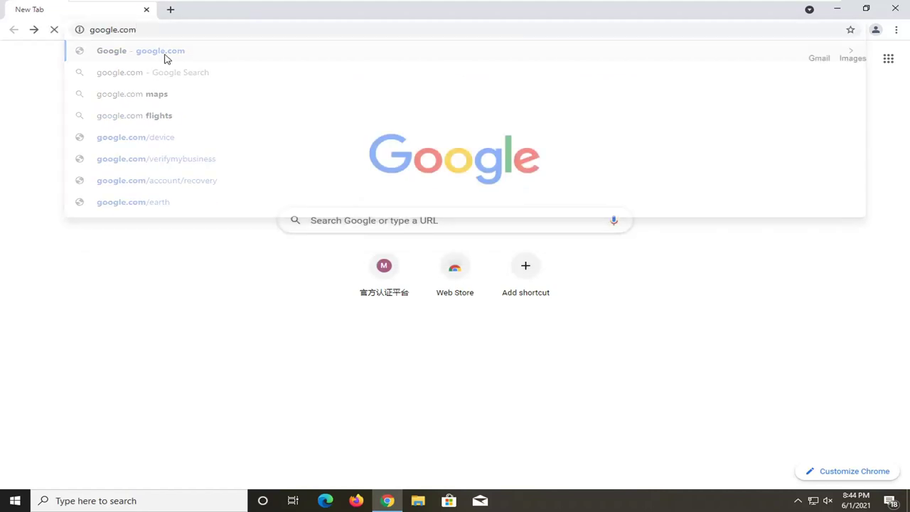
text(media)
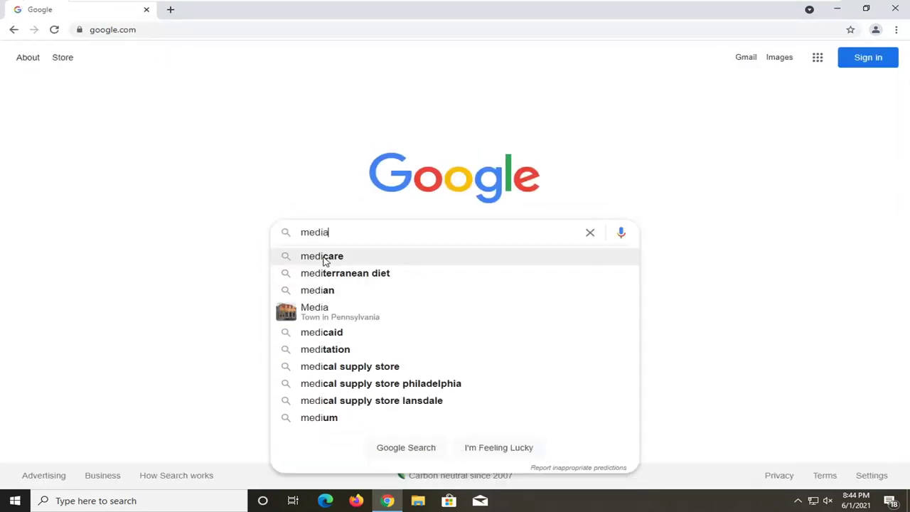
text( player codec pac)
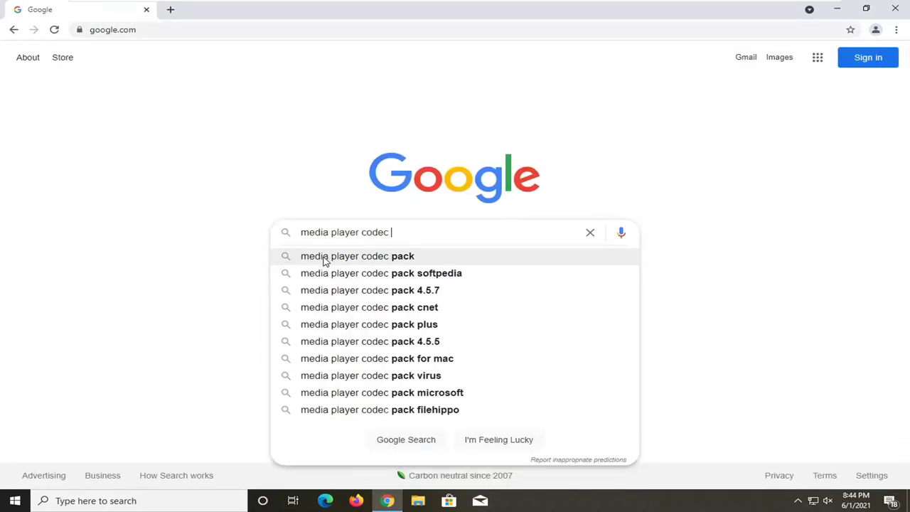
click(323, 257)
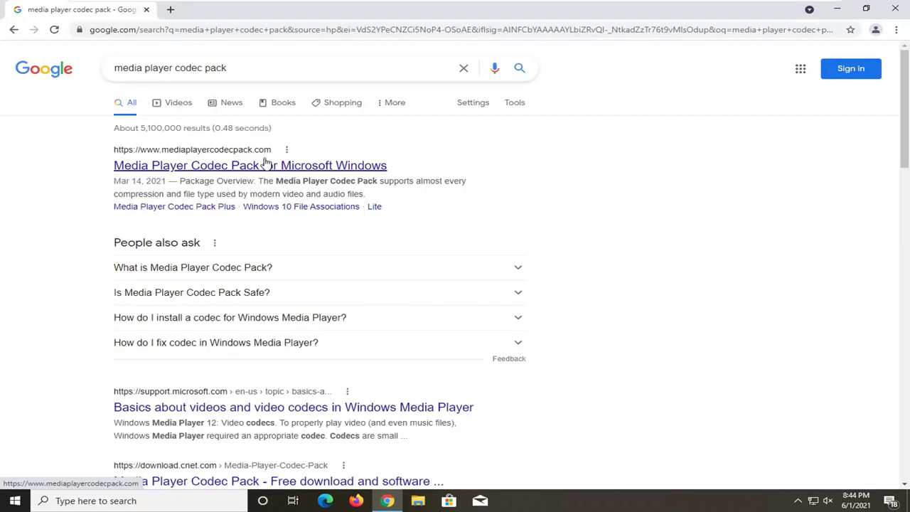
Step: Open the mediaplayercodecpack.com result and download the codec pack for Windows 10/8/7/Vista/2008
click(304, 170)
click(213, 30)
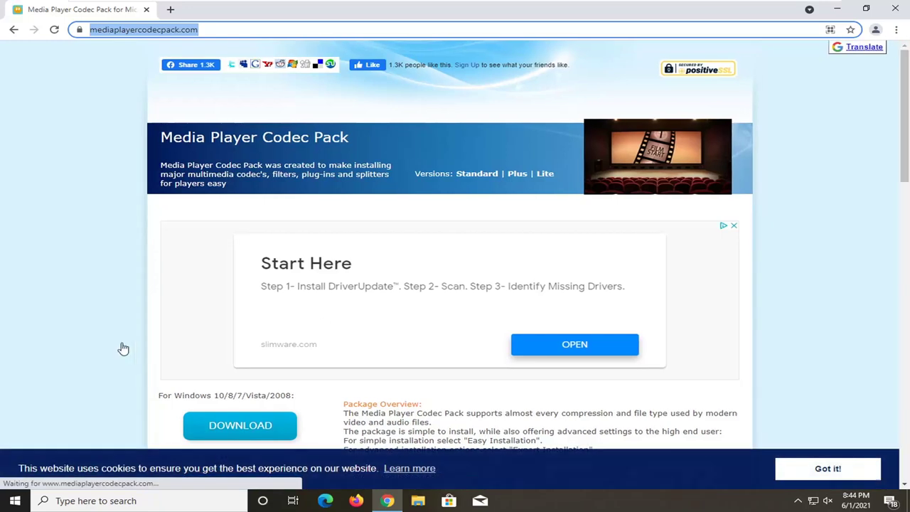
scroll(250, 233, down, 3)
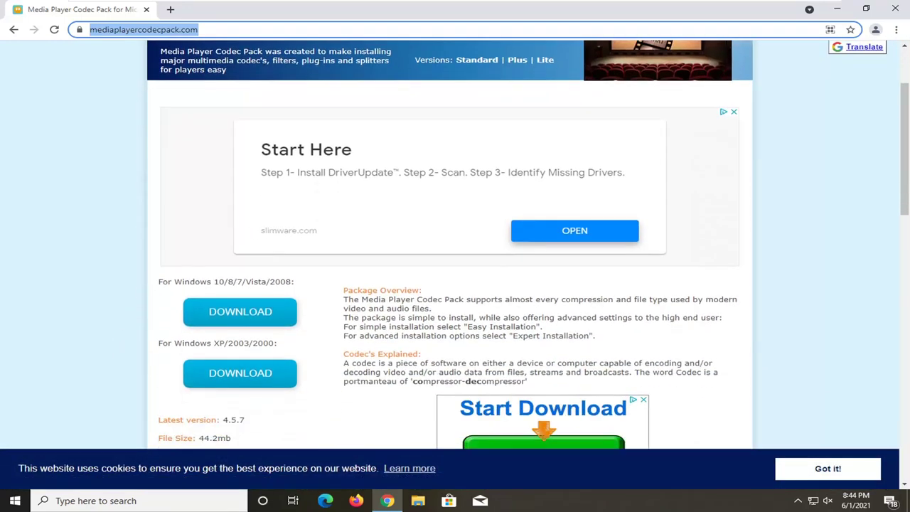
click(86, 309)
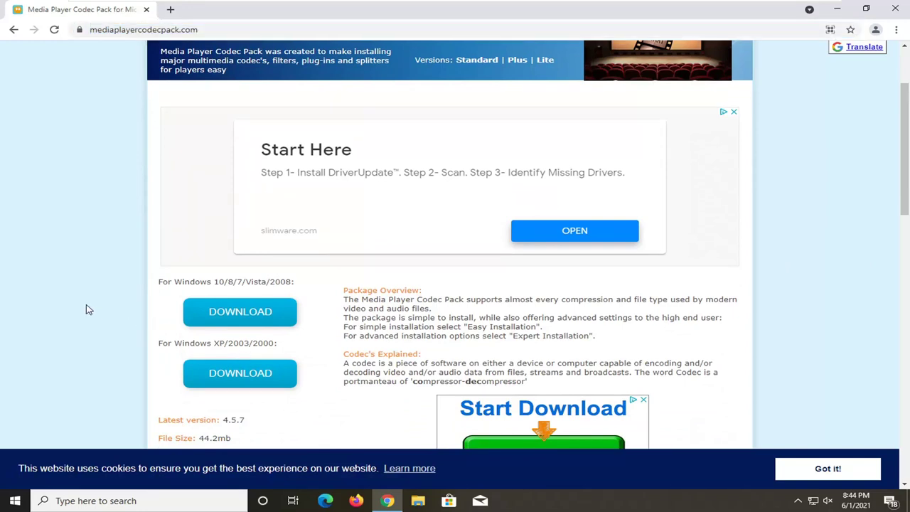
scroll(86, 309, down, 2)
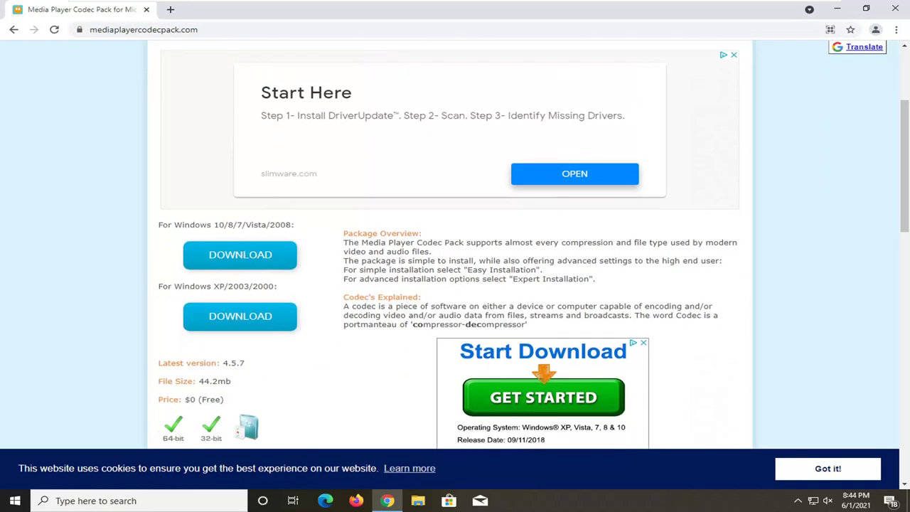
click(256, 260)
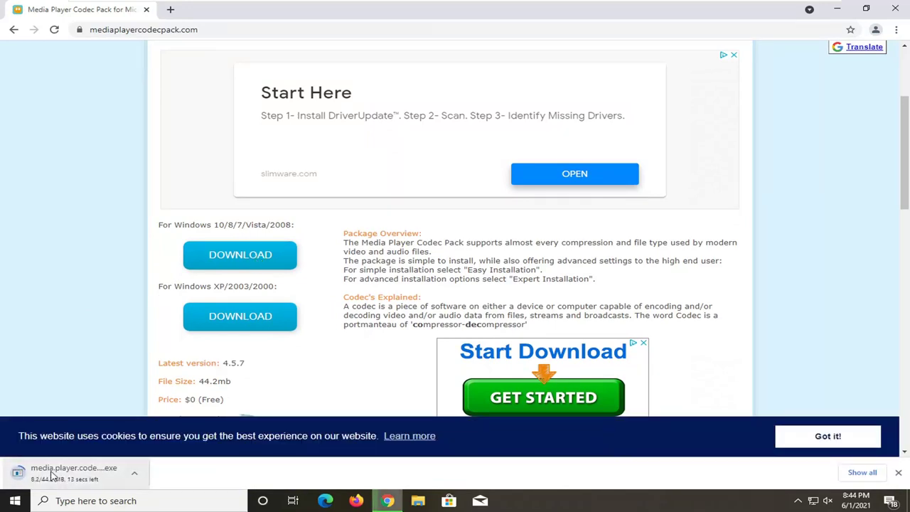
Step: Launch the downloaded codec pack installer and close the browser
click(173, 32)
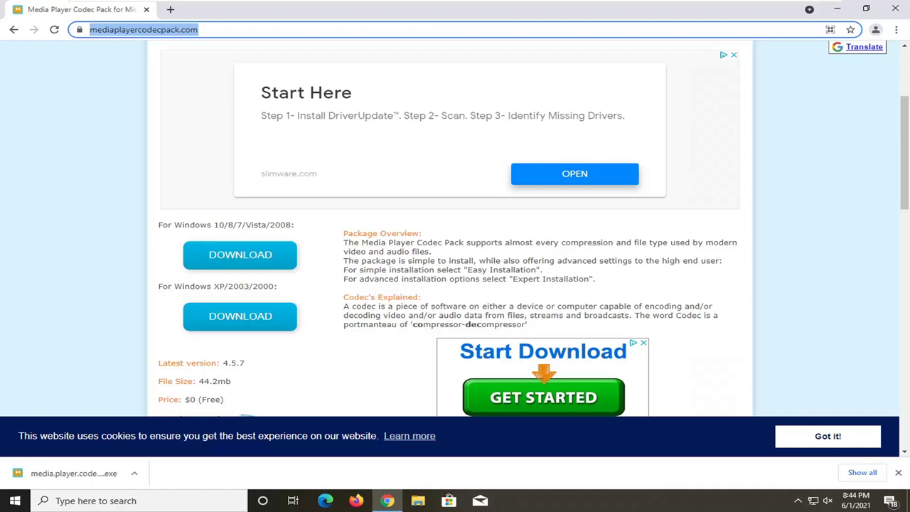
click(70, 473)
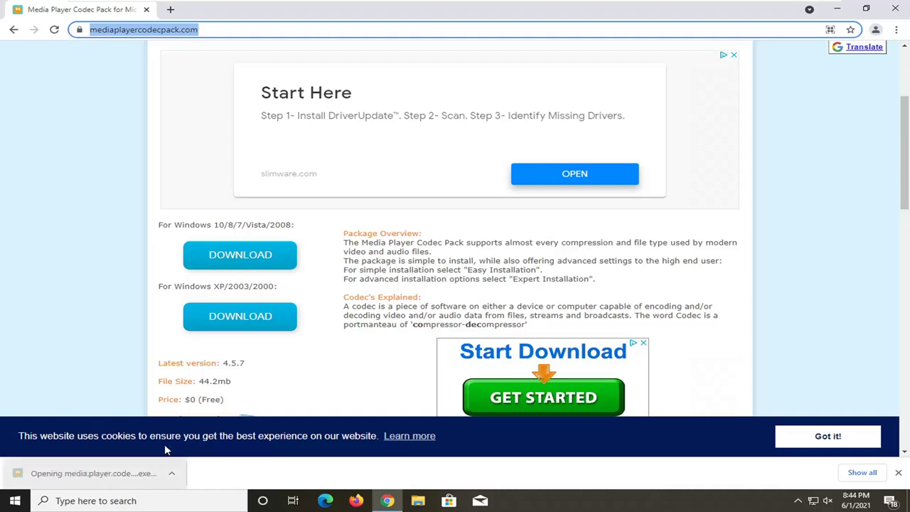
click(894, 8)
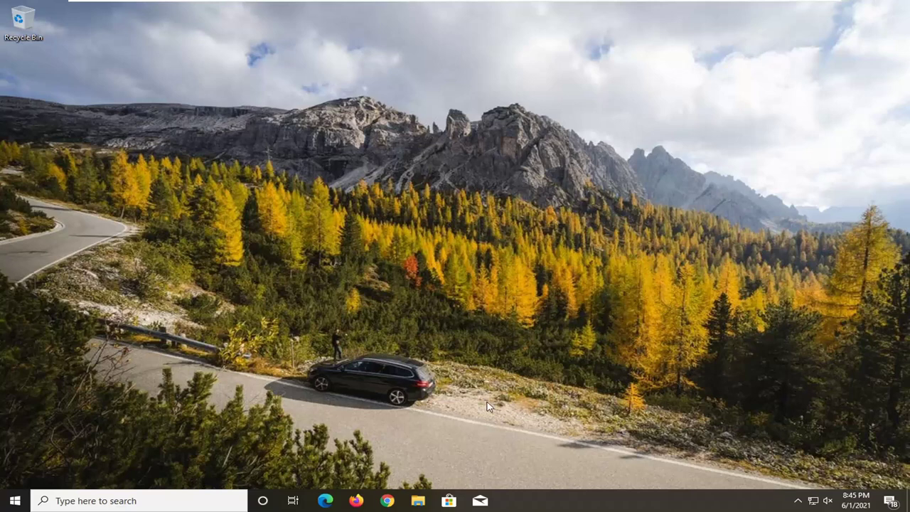
Step: Run media.player.codec.pack.v4.5.7.setup from the Downloads folder in File Explorer, close the folder window, and allow the installer to make changes
click(419, 501)
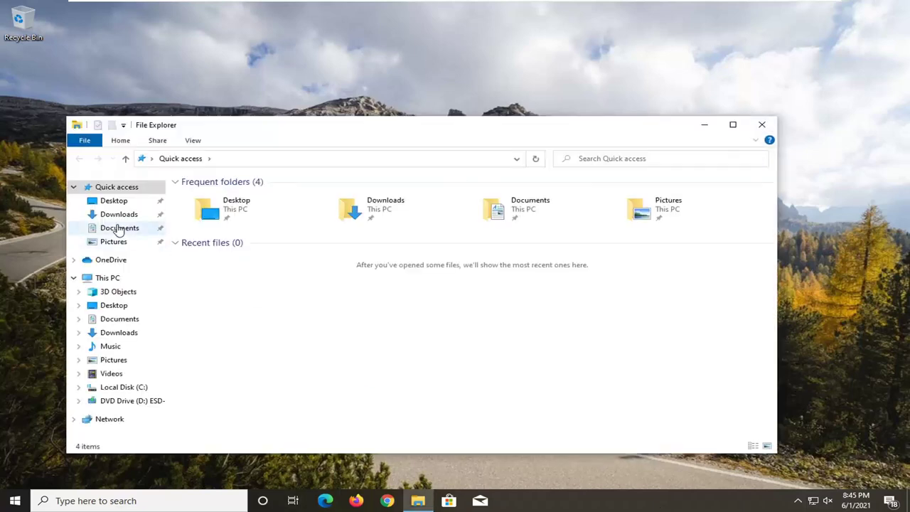
click(116, 332)
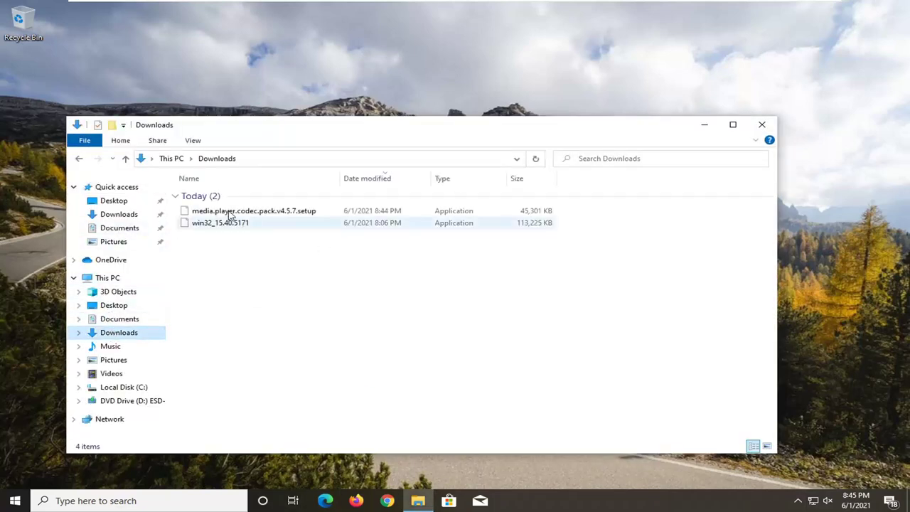
click(230, 212)
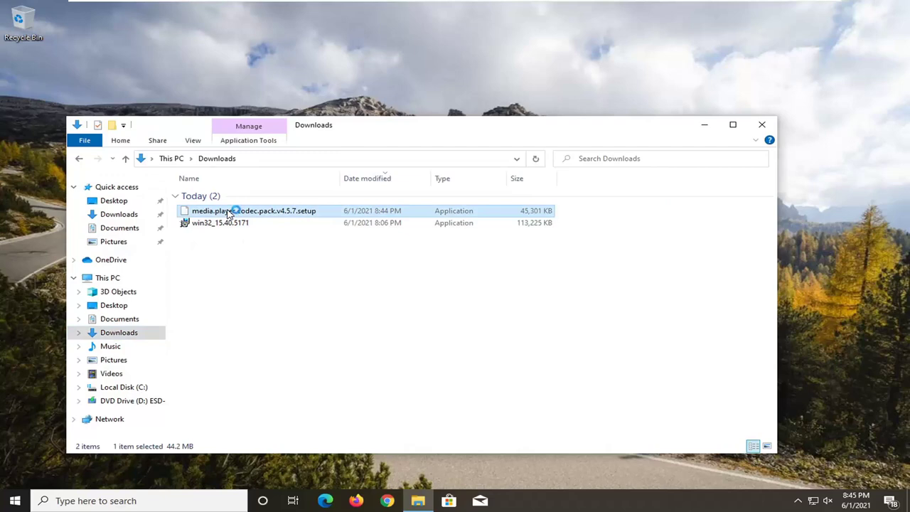
click(770, 125)
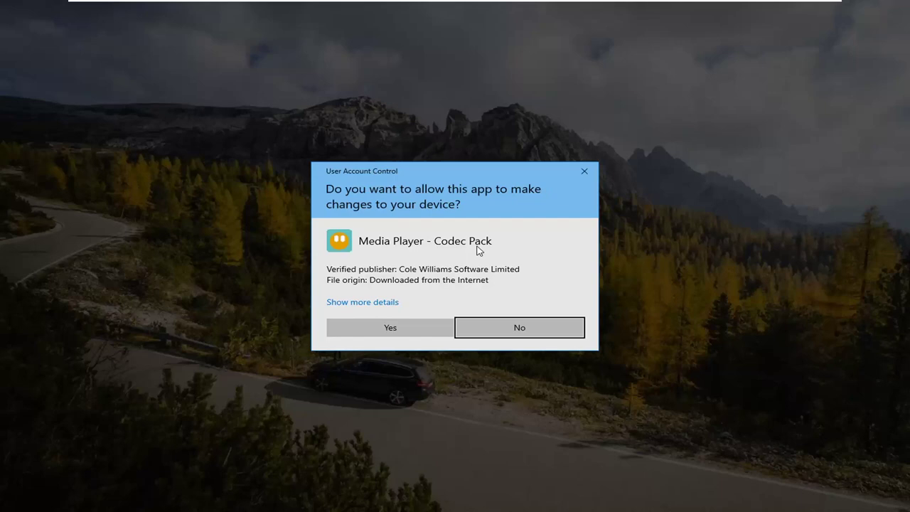
click(388, 329)
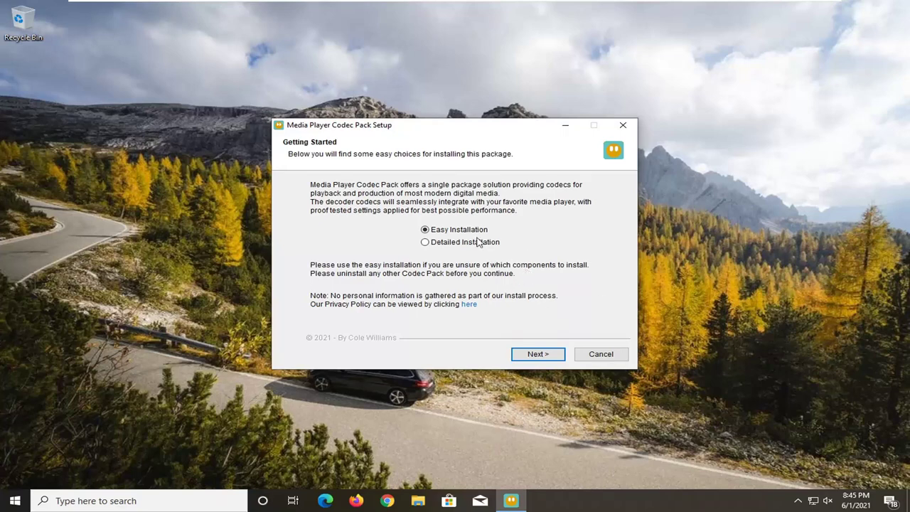
Step: Choose Easy Installation for the codec pack, accept the license agreement, and keep the default components
click(537, 355)
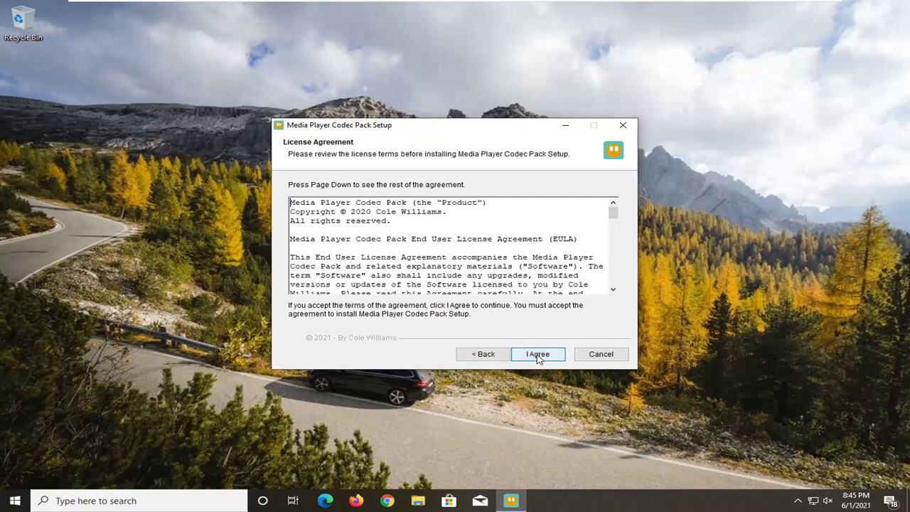
click(538, 355)
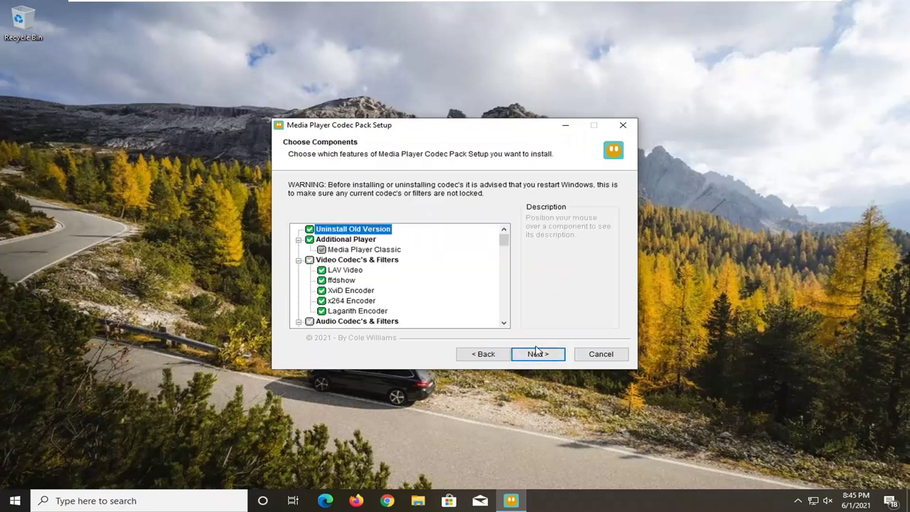
click(538, 355)
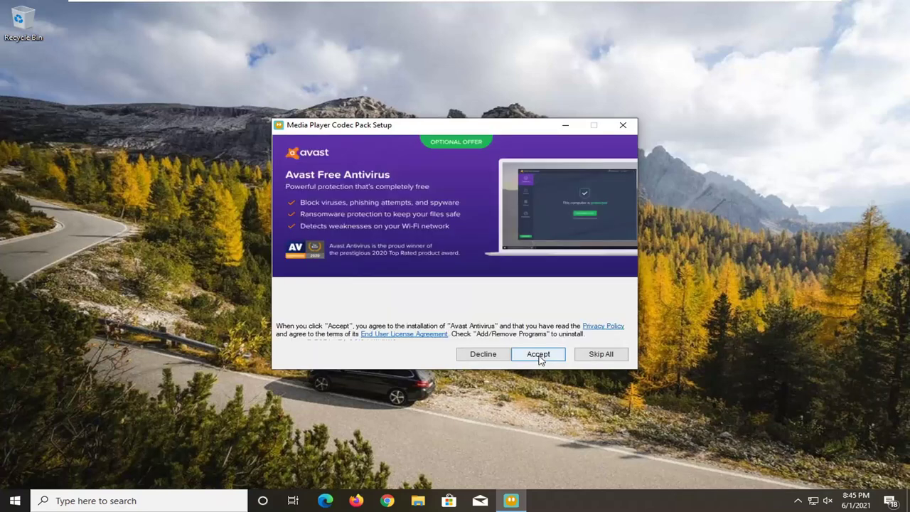
Step: Decline the optional Avast Free Antivirus and McAfee Security Scan Plus offers, and finish the setup without viewing the file association guide
click(482, 358)
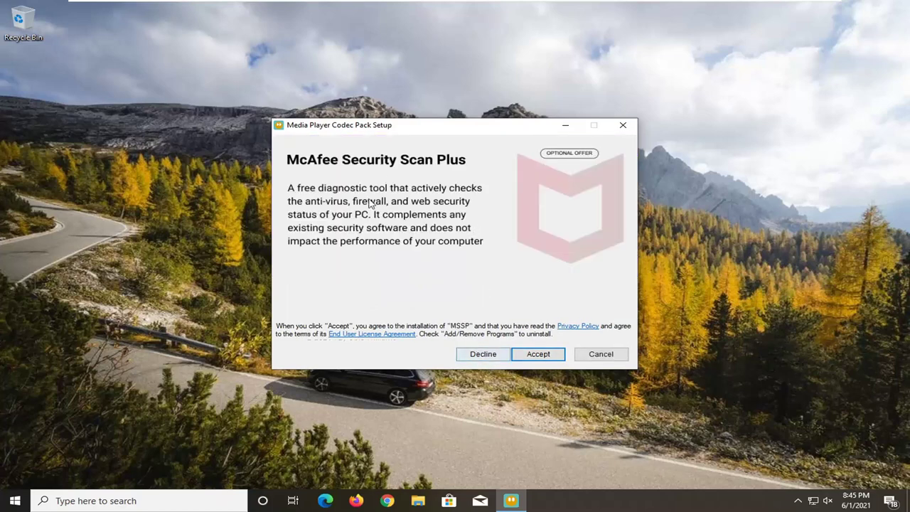
click(494, 355)
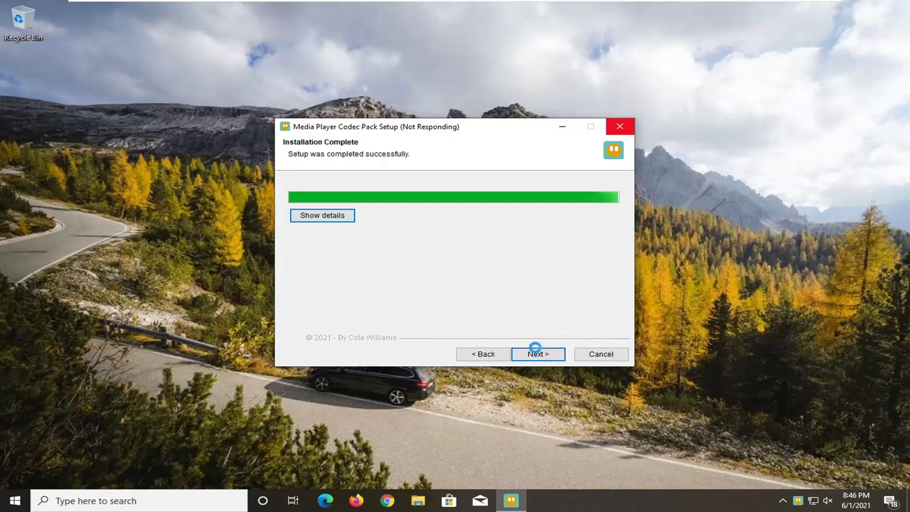
click(534, 353)
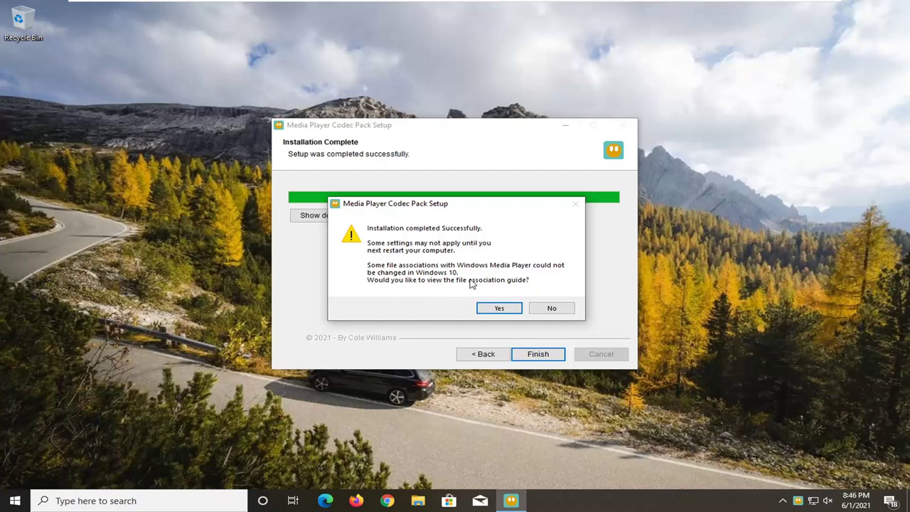
click(554, 308)
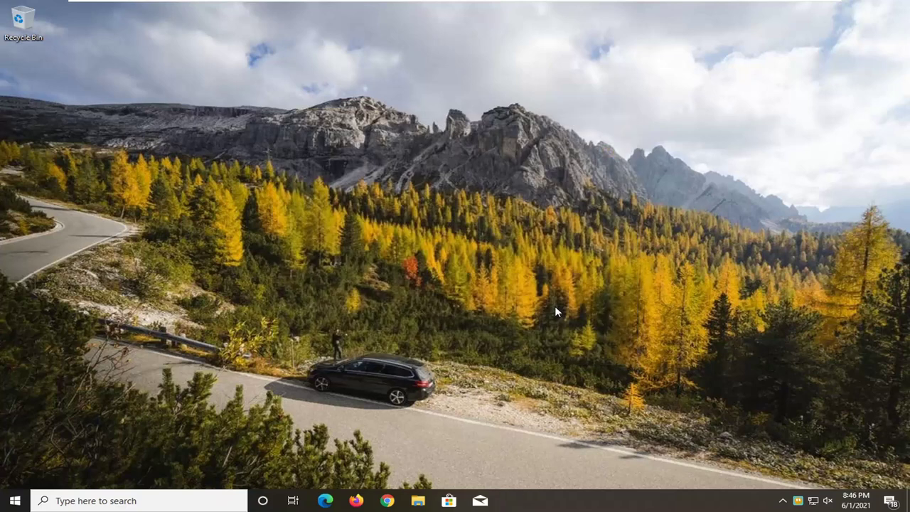
Step: Restart the computer to apply the codec pack settings
click(13, 497)
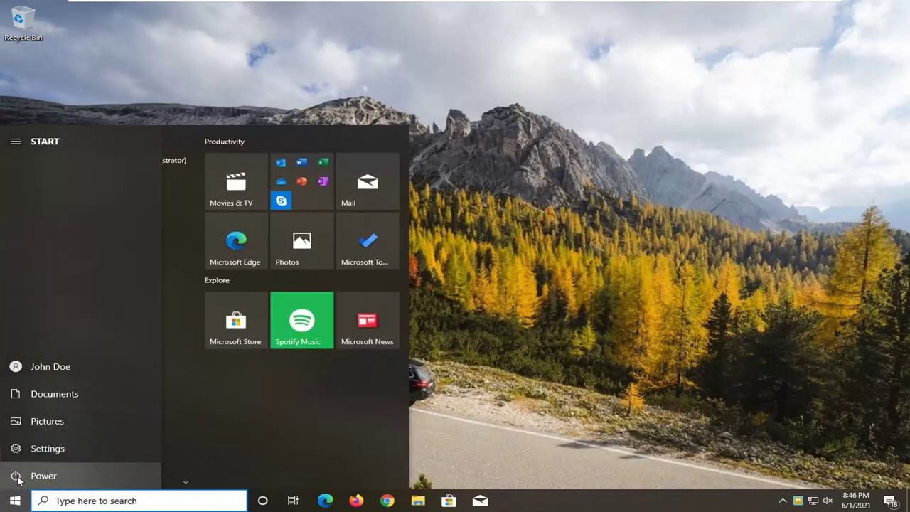
click(14, 477)
click(40, 447)
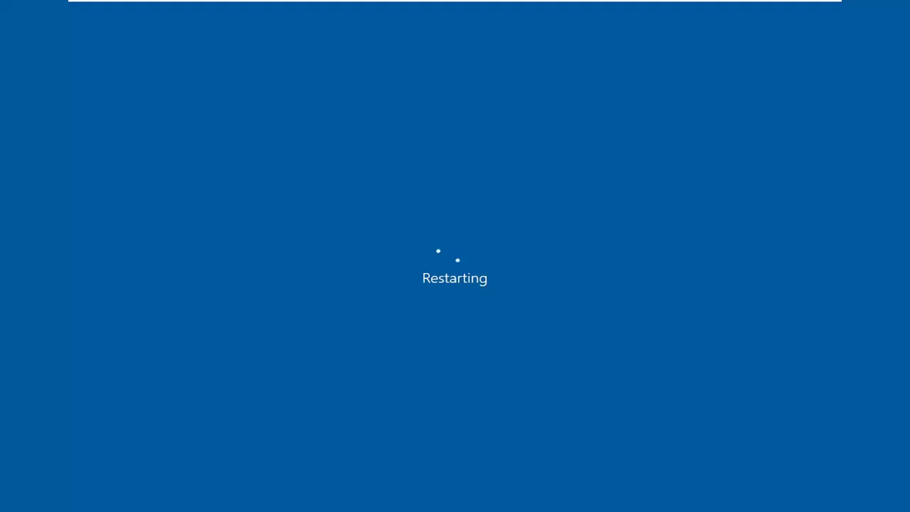